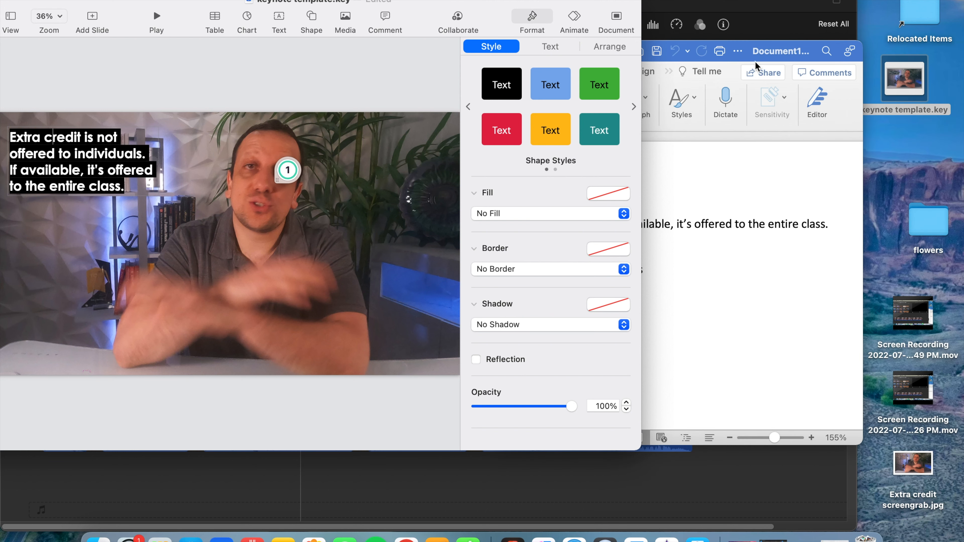
Replace the slide's placeholder text with "Extra credit is not offered to individuals. If available, it's offered to the entire class.".
left_click_drag(754, 61, 859, 80)
left_click_drag(425, 1, 440, 13)
left_click(698, 307)
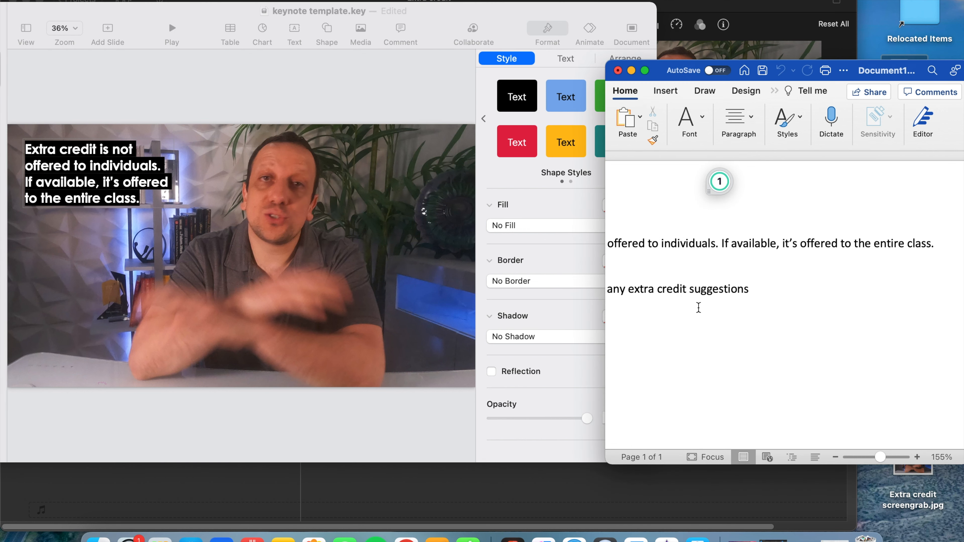
scroll(734, 371, "left", 5)
scroll(734, 372, "left", 1)
left_click_drag(218, 11, 304, 26)
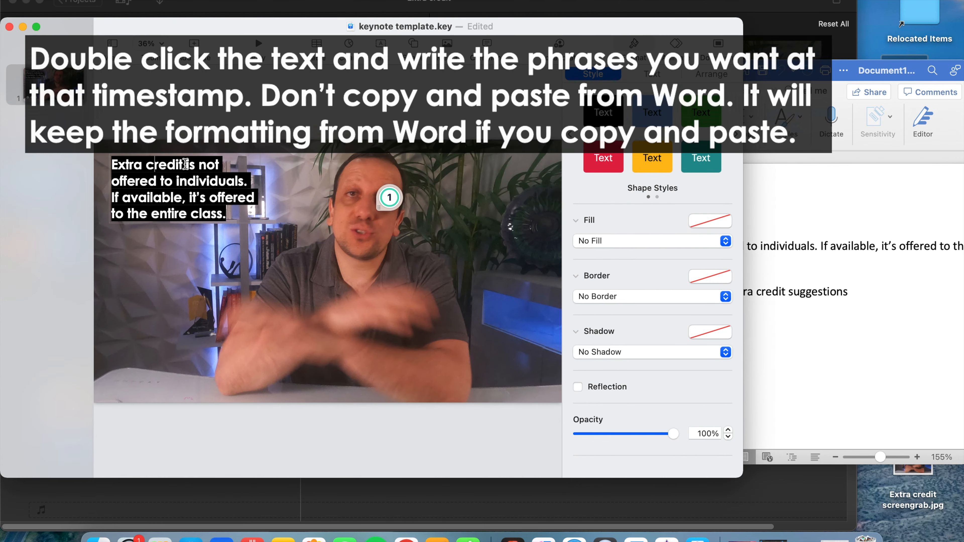
left_click(854, 363)
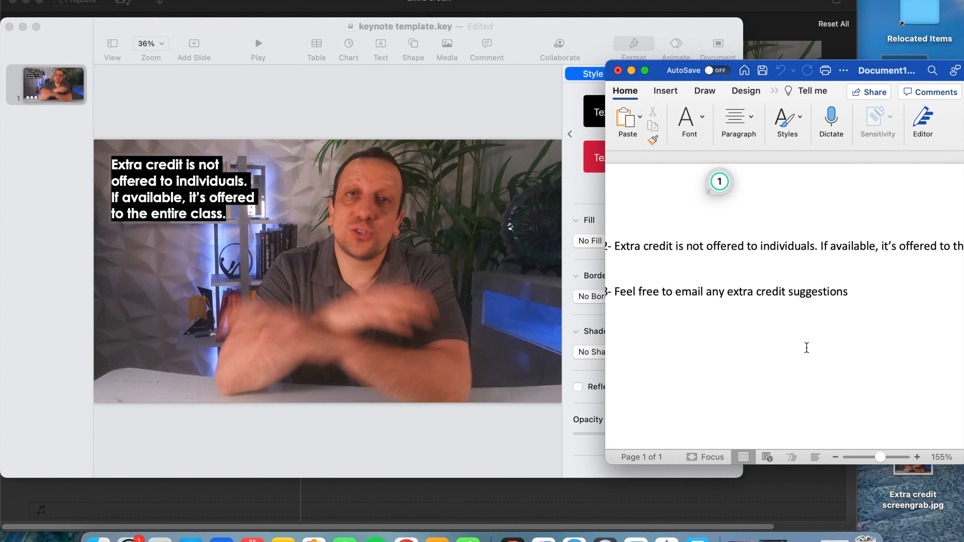
Deselect the text box and change the slide background from the image fill to No Fill.
left_click(501, 252)
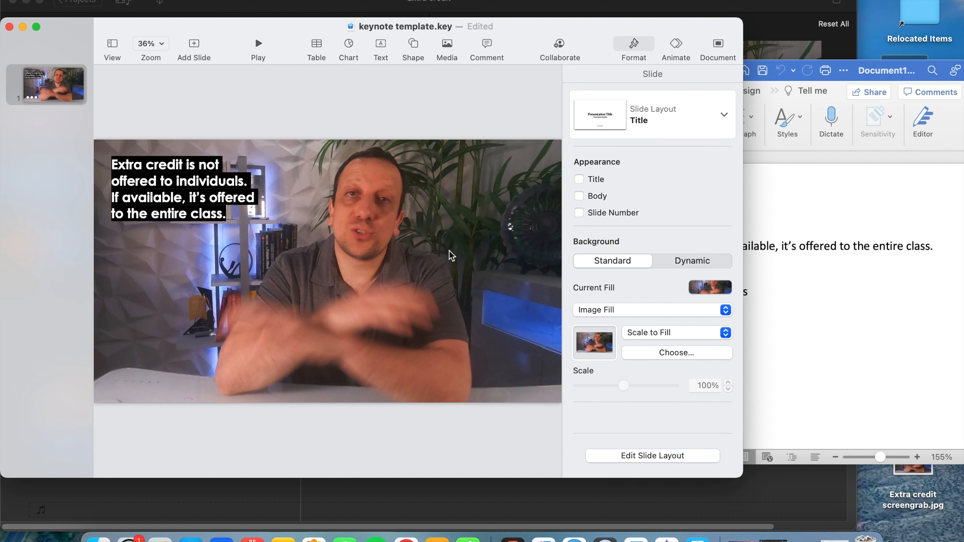
left_click(622, 315)
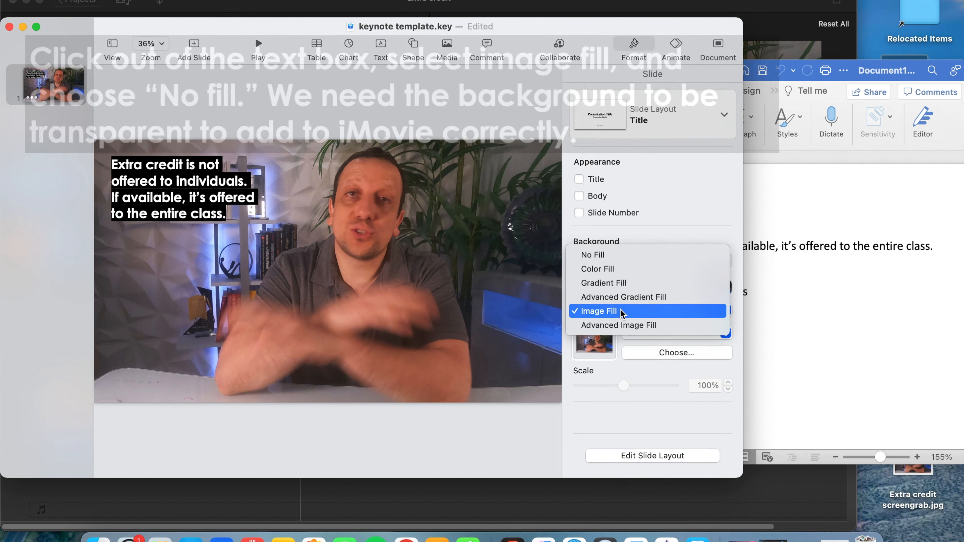
left_click(595, 255)
left_click_drag(311, 25, 459, 56)
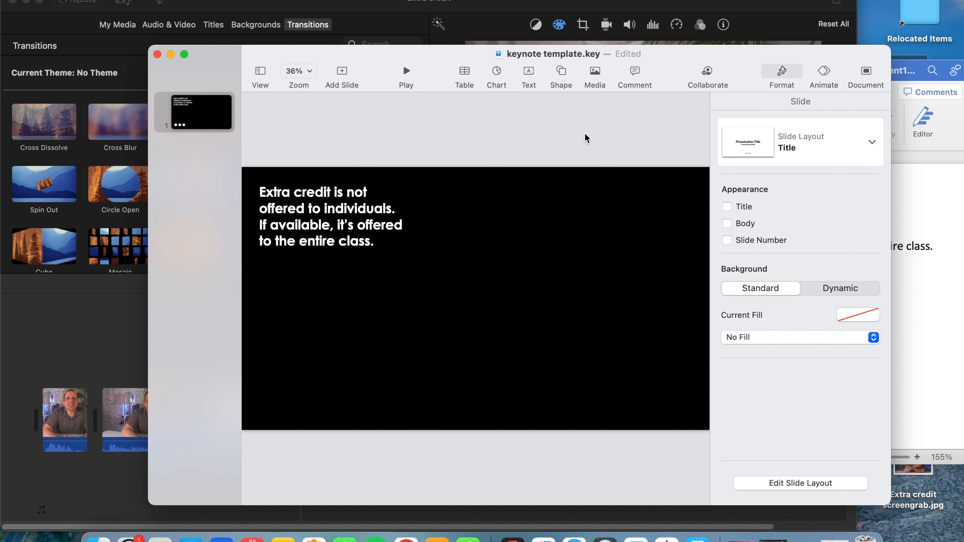
Try the Compress and Keyboard build-in animation effects on the slide's text box.
left_click(823, 77)
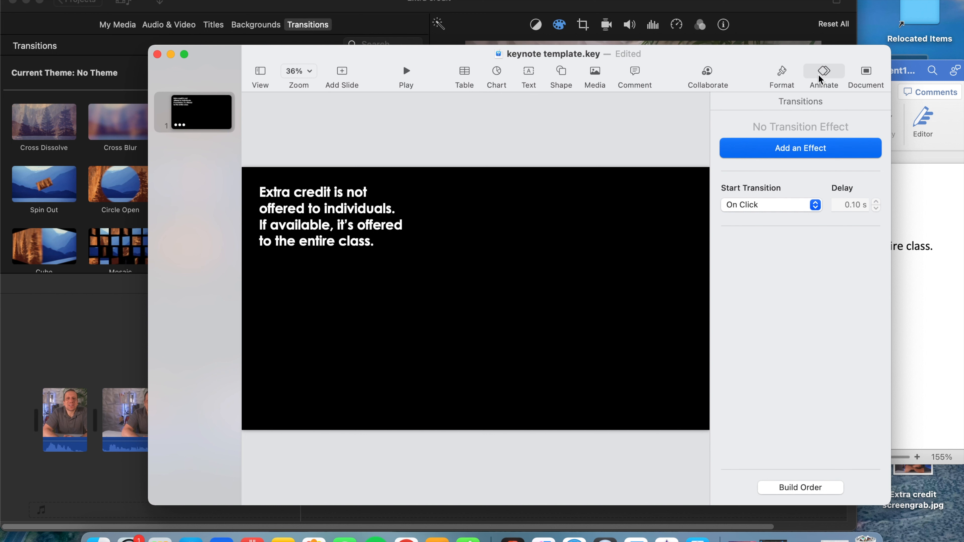
left_click(788, 76)
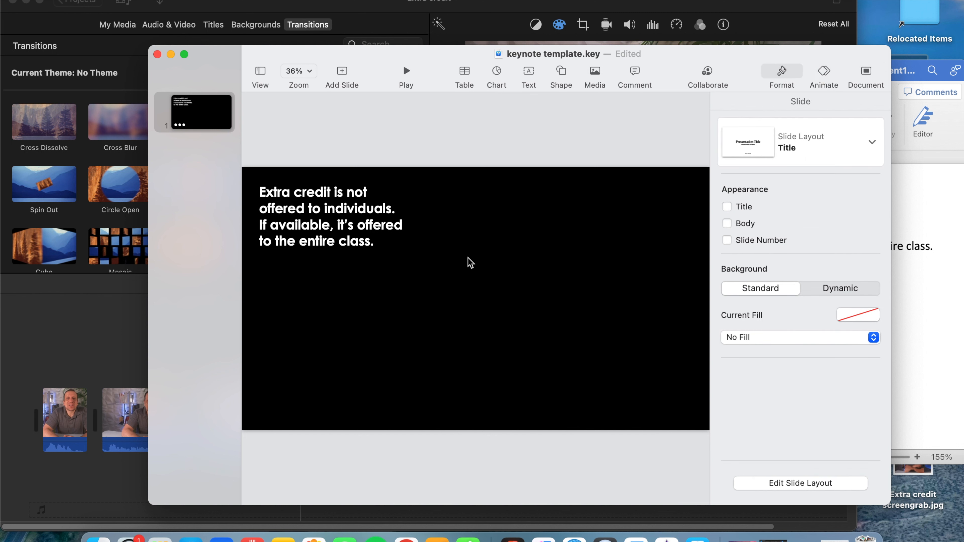
left_click(348, 242)
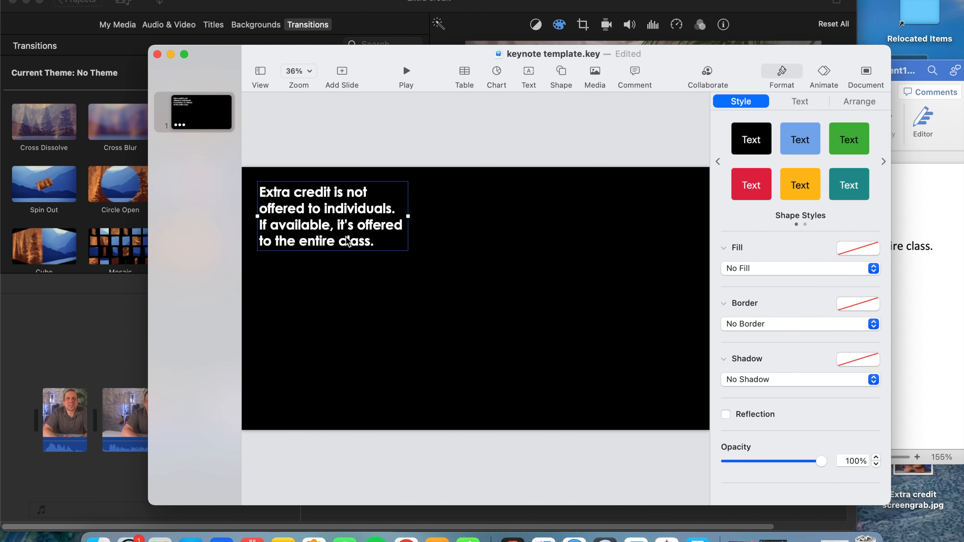
left_click(795, 107)
left_click(824, 76)
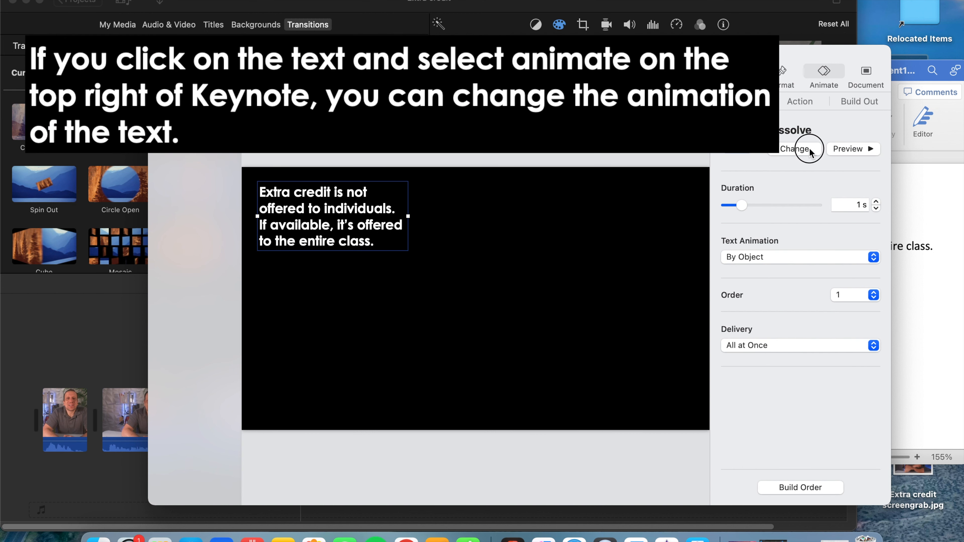
left_click(809, 147)
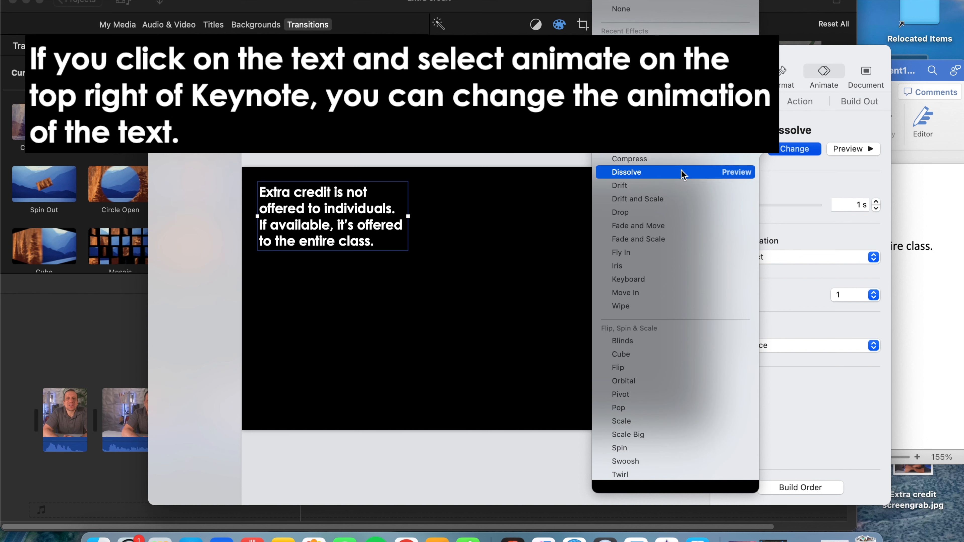
left_click(678, 160)
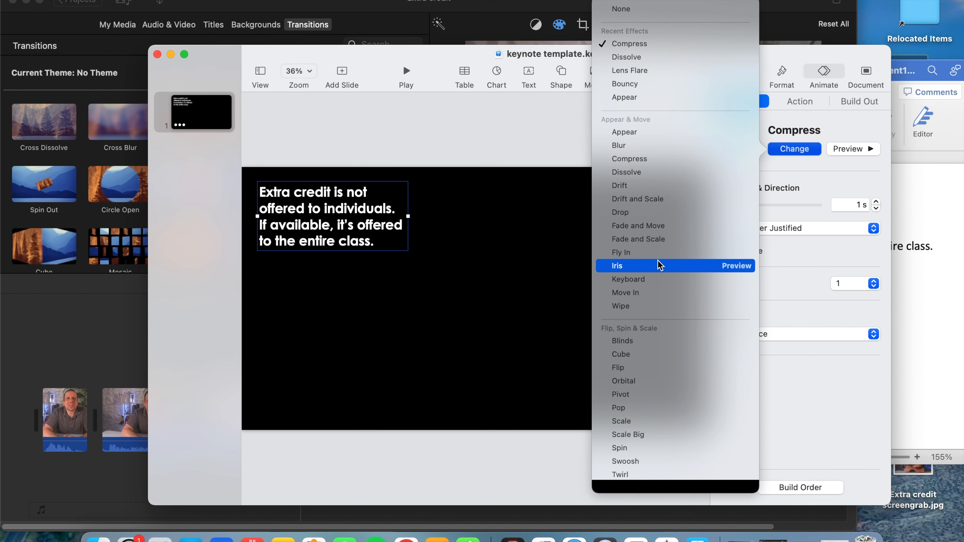
left_click(657, 279)
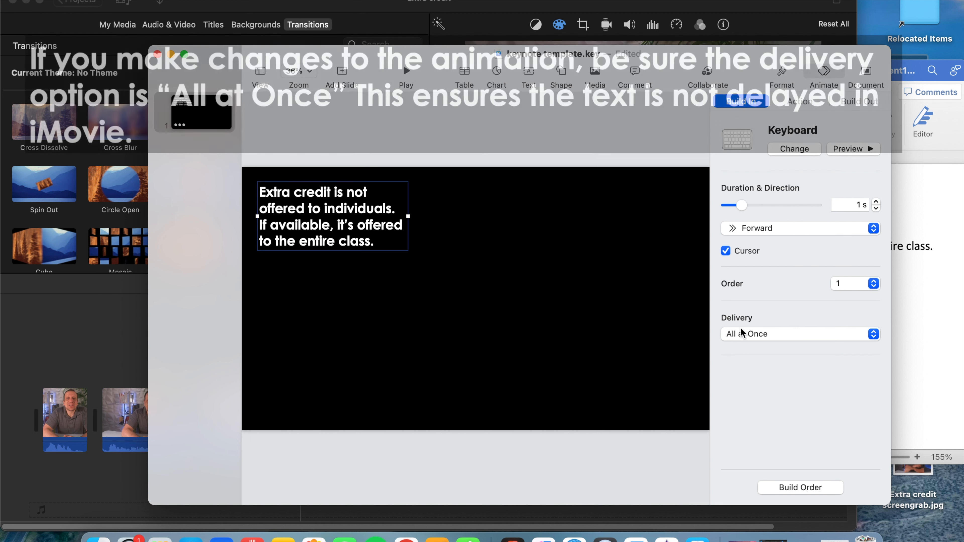
Set the text box's build-in animation to Dissolve and leave nothing selected on the slide.
left_click(840, 154)
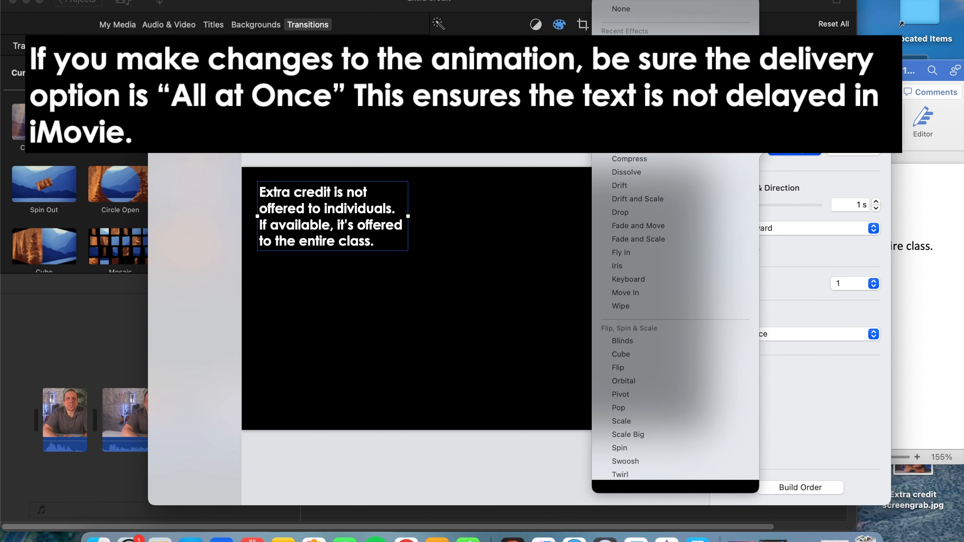
left_click(676, 72)
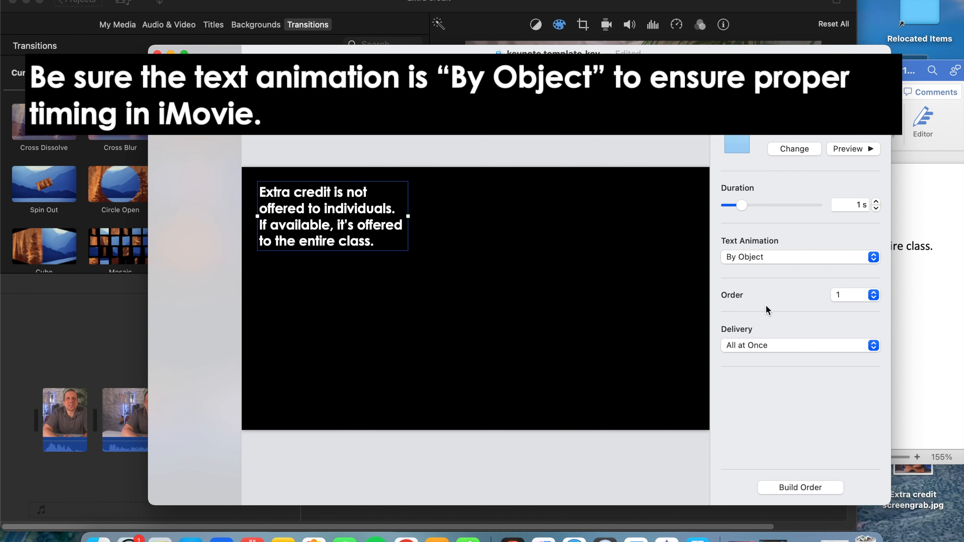
left_click(781, 74)
left_click(530, 309)
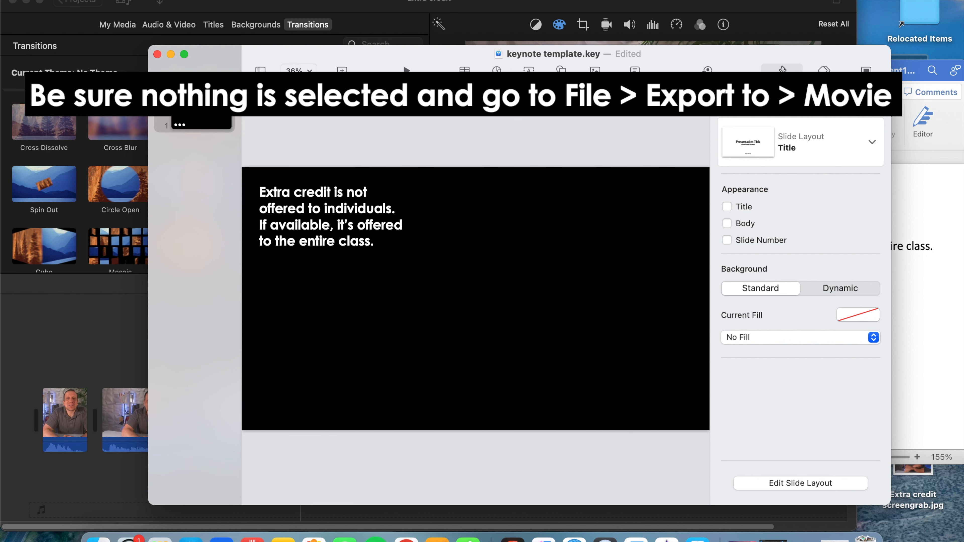
Set up a movie export of the presentation at 1920 x 1080 resolution with Apple ProRes 4444 compression.
left_click(92, 1)
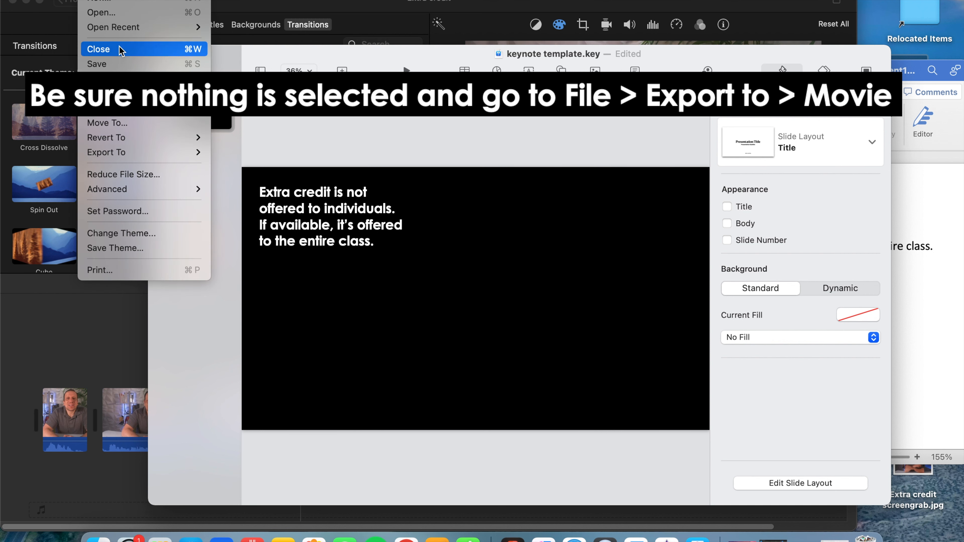
mouse_move(149, 152)
left_click(232, 181)
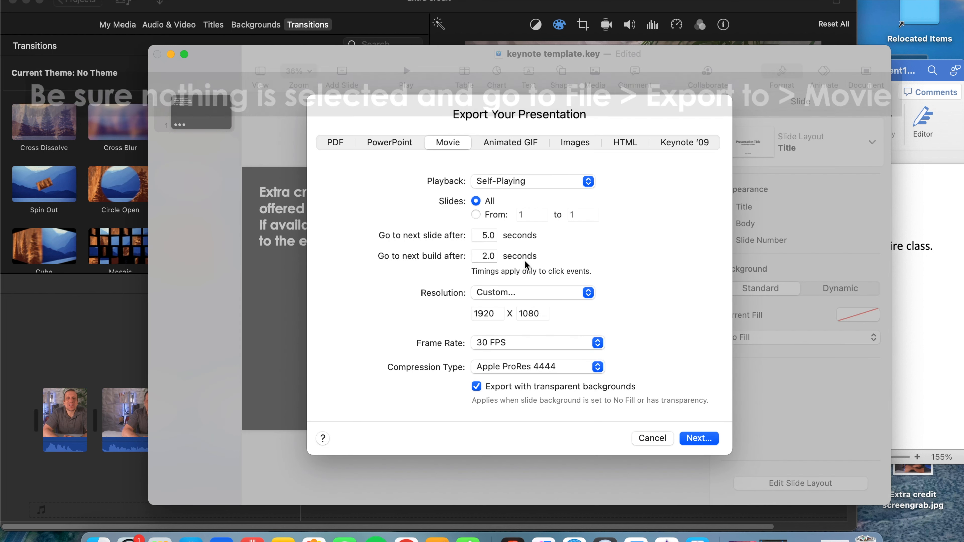
left_click_drag(502, 314, 464, 317)
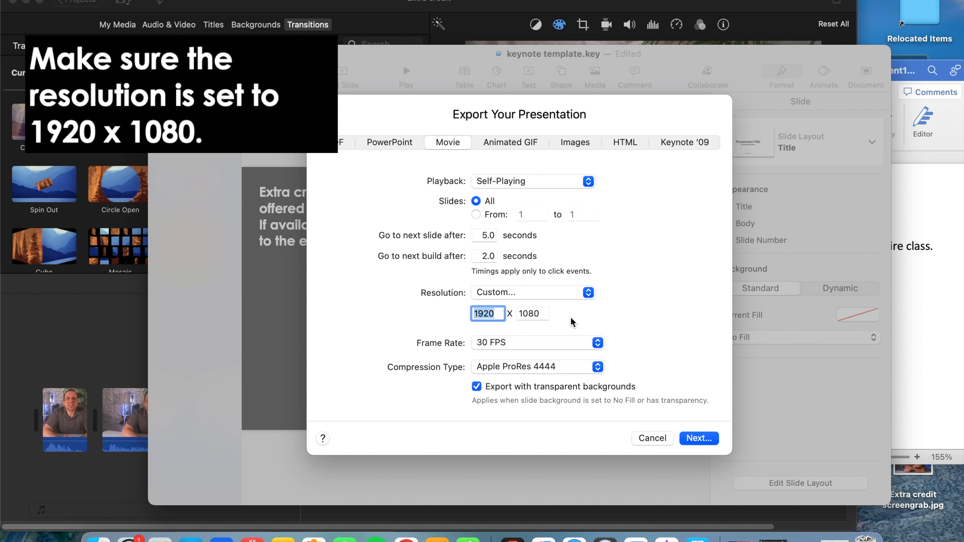
left_click(515, 367)
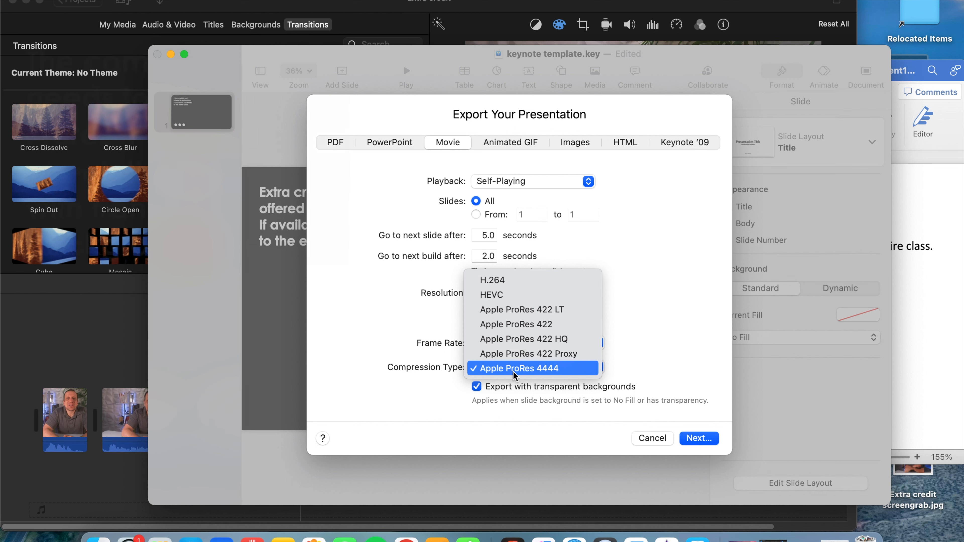
left_click(530, 371)
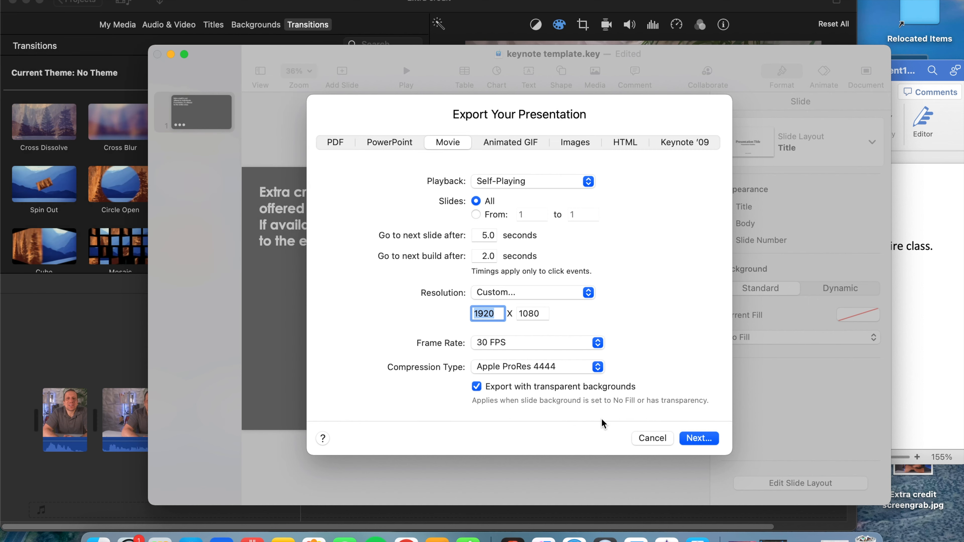
Save the exported movie to the desktop under the name "extra credit slide 1".
left_click(698, 438)
type("keynote t")
key("BackSpace")
key("BackSpace")
key("BackSpace")
key("BackSpace")
key("BackSpace")
key("BackSpace")
key("BackSpace")
type("ex")
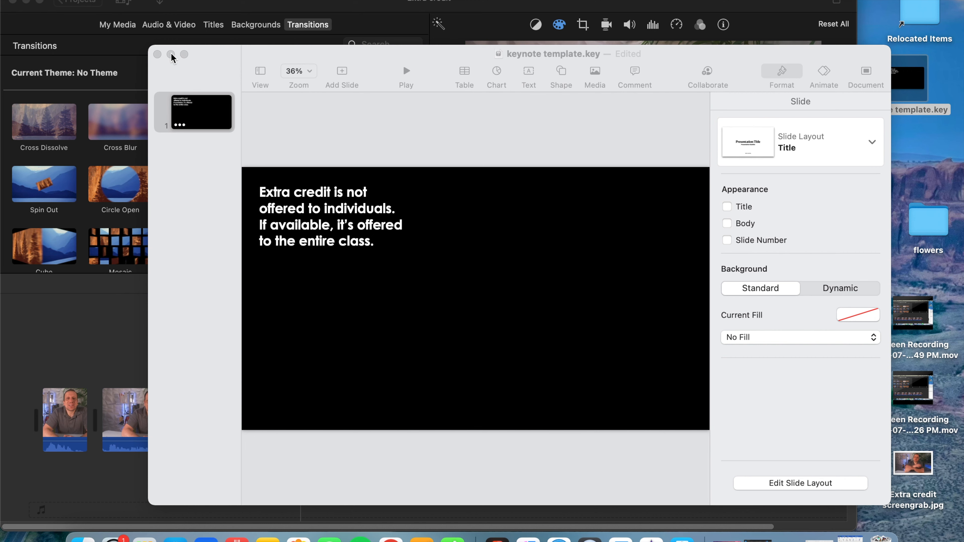
Switch to iMovie and place the exported text movie as an overlay above the main video at about 12 seconds.
left_click(171, 55)
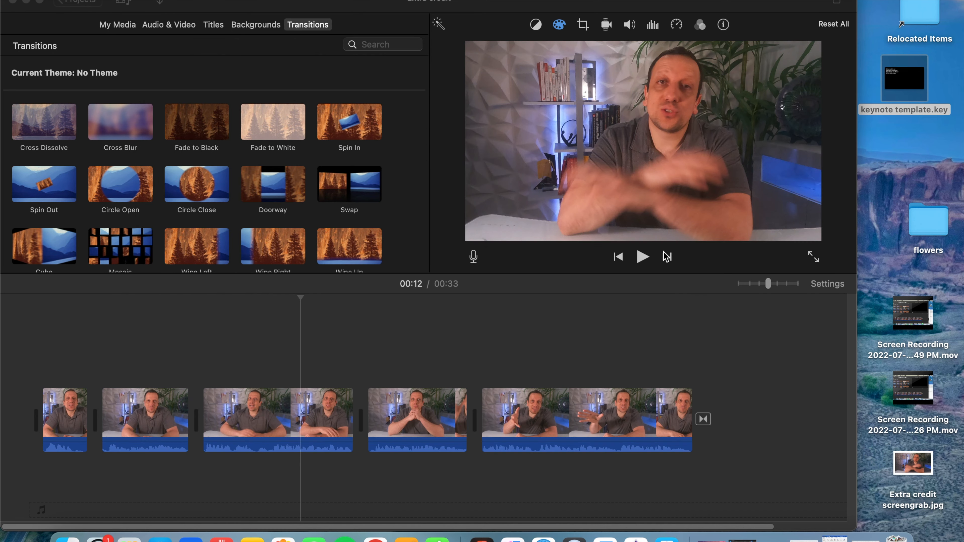
left_click(860, 156)
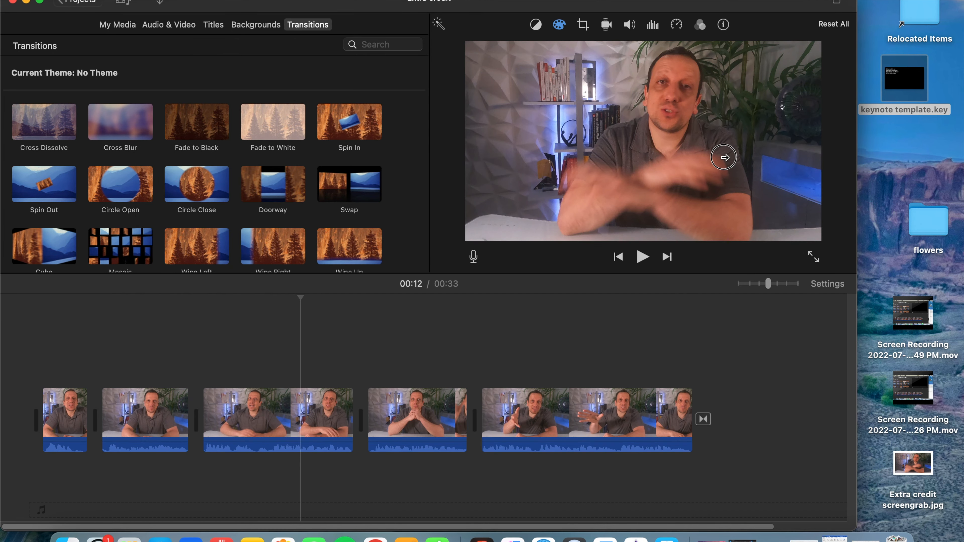
left_click_drag(577, 4, 506, 5)
left_click_drag(828, 167, 247, 345)
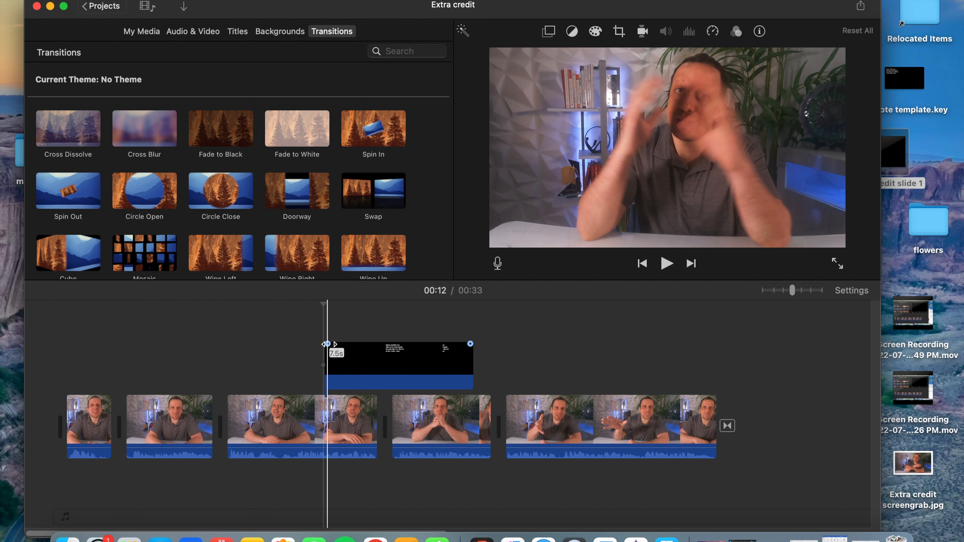
Add a short fade to the text overlay and trim its beginning so the clip lasts about 5.9 seconds.
left_click(327, 344)
left_click_drag(327, 344, 336, 345)
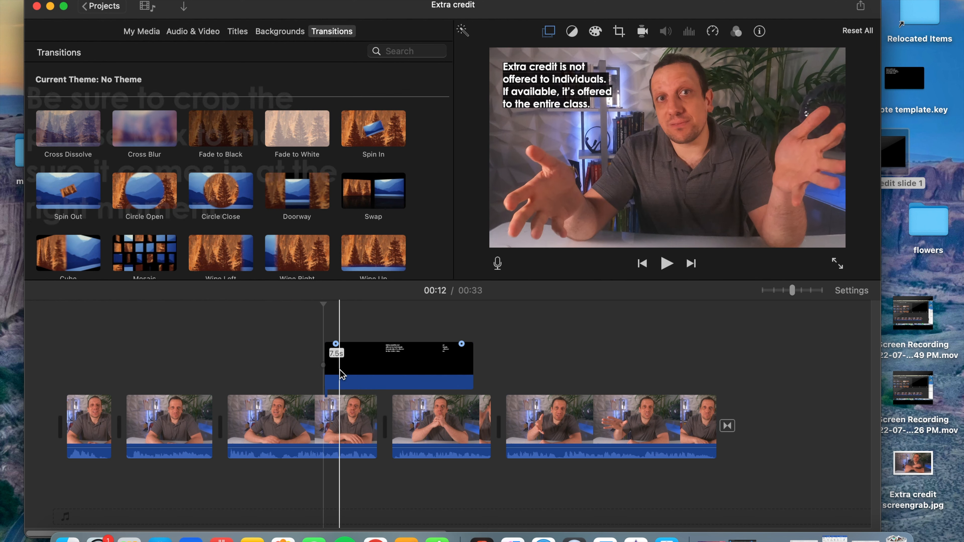
left_click(391, 368)
mouse_move(473, 367)
left_mouse_down()
mouse_move(445, 371)
mouse_move(473, 371)
left_mouse_up()
left_click_drag(325, 371, 356, 371)
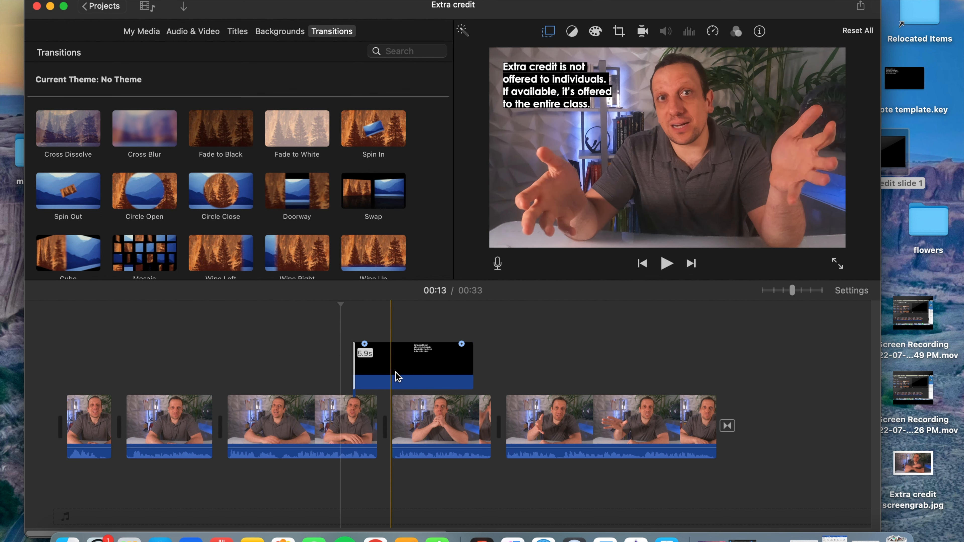
Move the text overlay earlier to start at about 12 seconds and play that section to check its timing.
left_click(409, 374)
left_click_drag(433, 378, 416, 378)
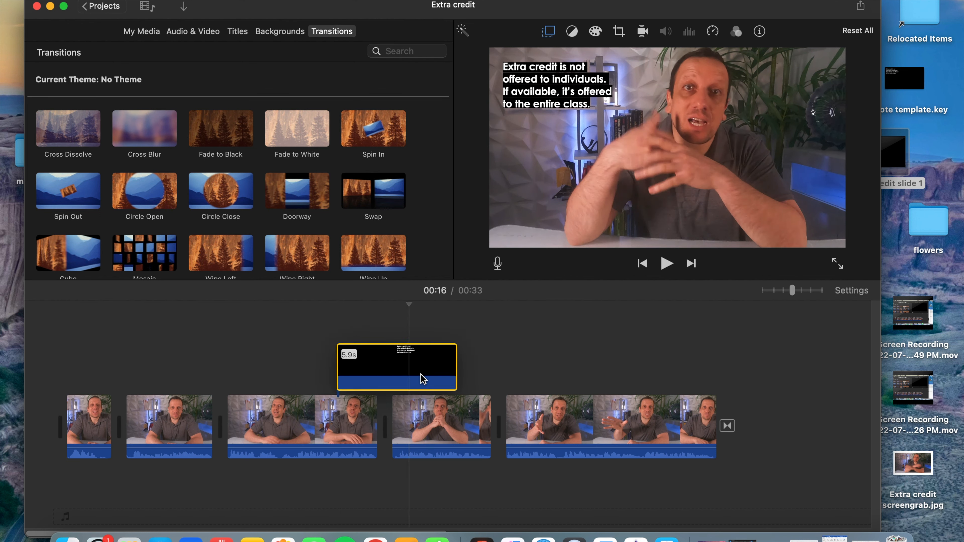
left_click(321, 387)
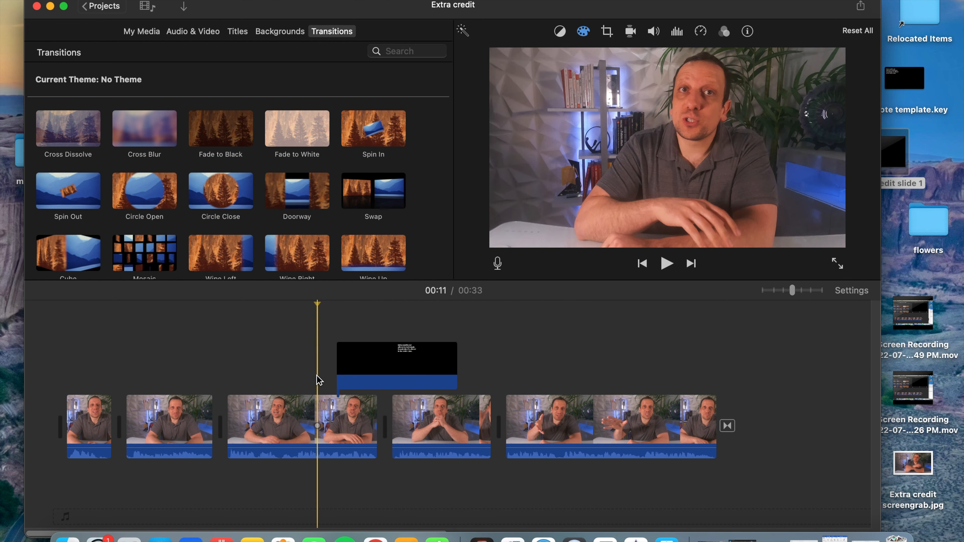
left_click_drag(409, 367, 398, 366)
left_click(316, 373)
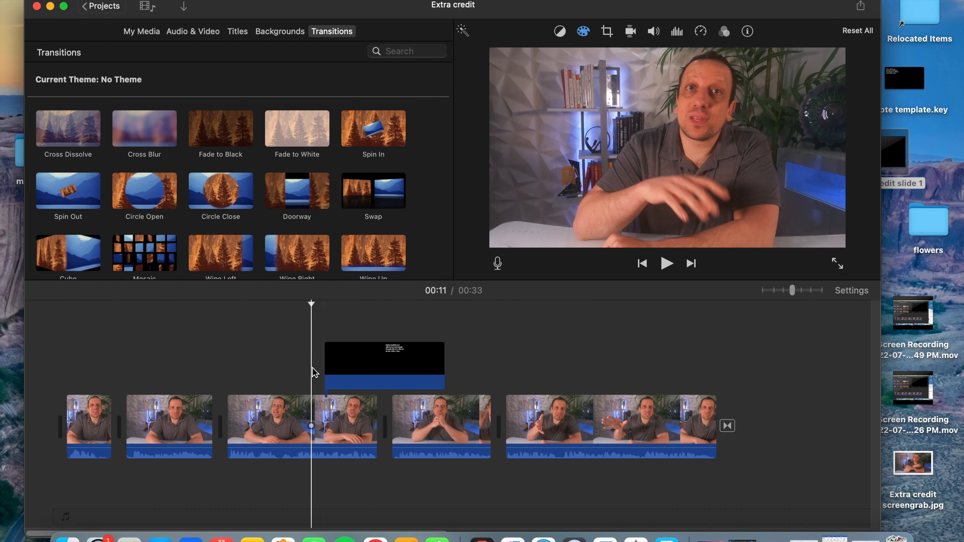
left_click(667, 264)
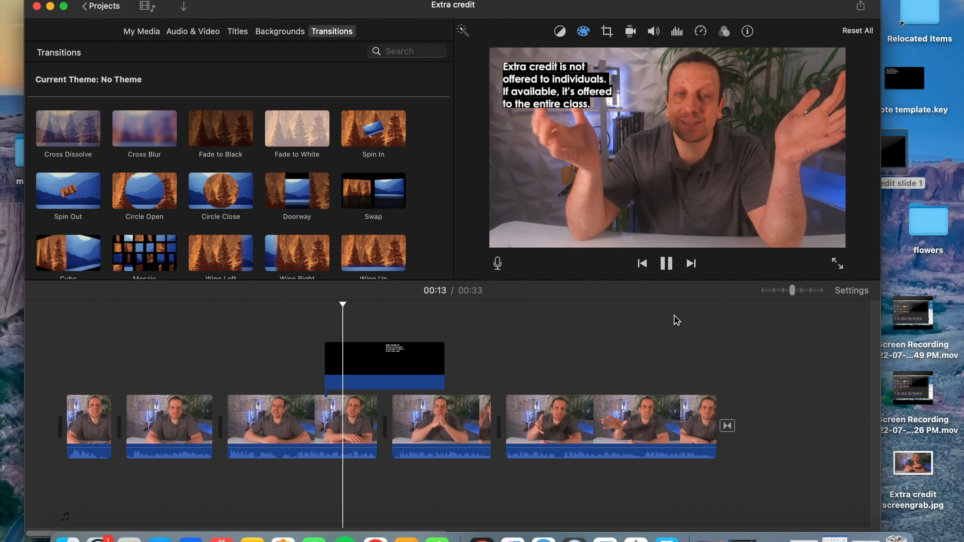
left_click(667, 265)
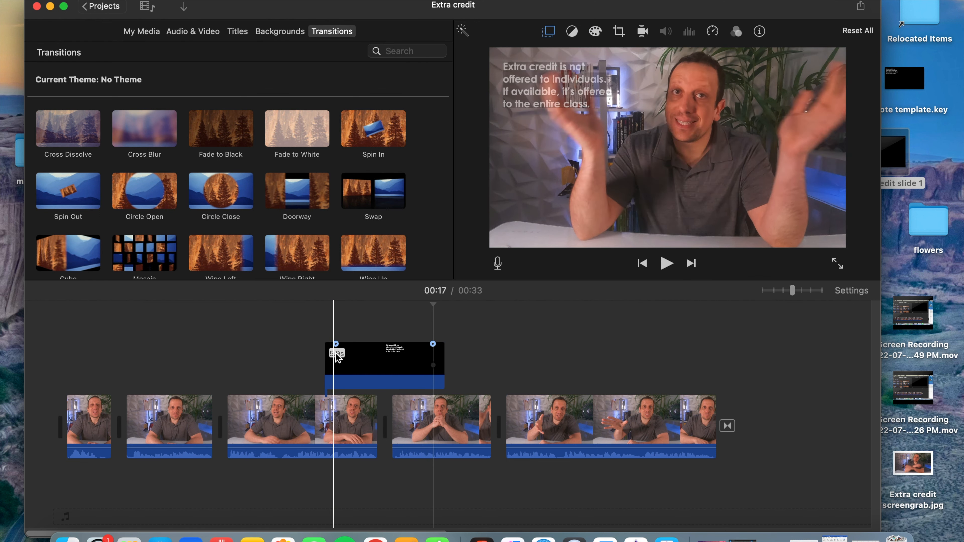
Extend the start of the text overlay so it lasts about 8.0 seconds and play back the result.
left_click(390, 359)
left_click_drag(325, 375, 286, 375)
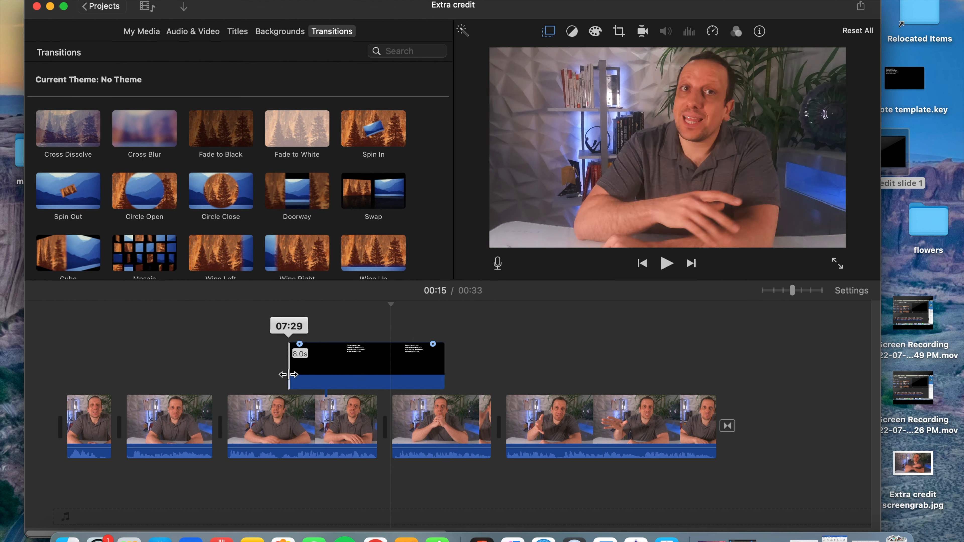
left_click(667, 264)
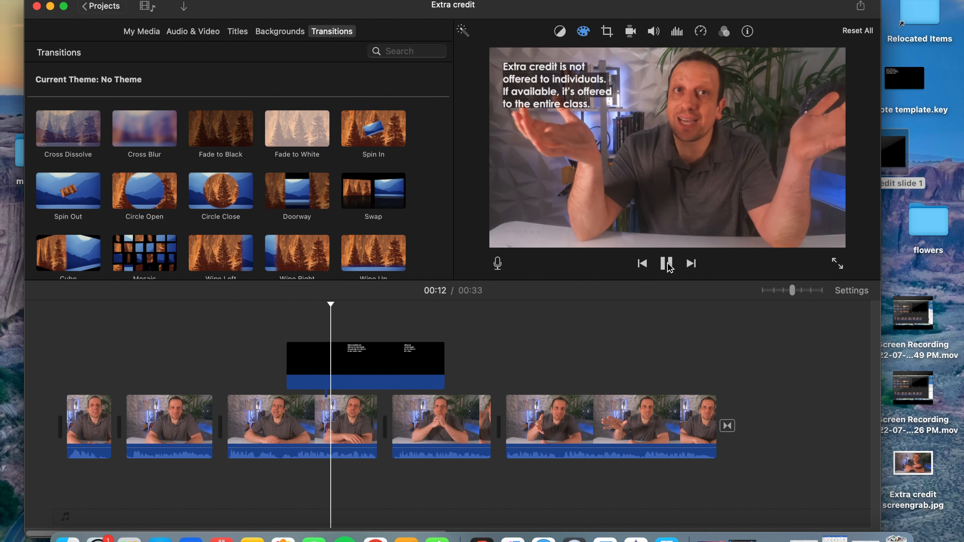
left_click(666, 263)
left_click(320, 382)
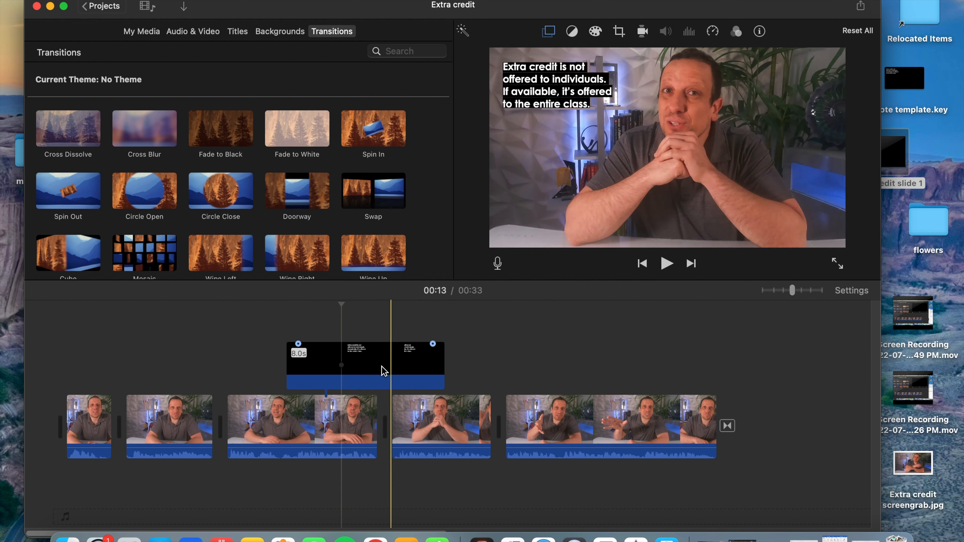
Move the 8.0-second text overlay later in the timeline so it begins at about 12 seconds.
left_click_drag(383, 370, 426, 366)
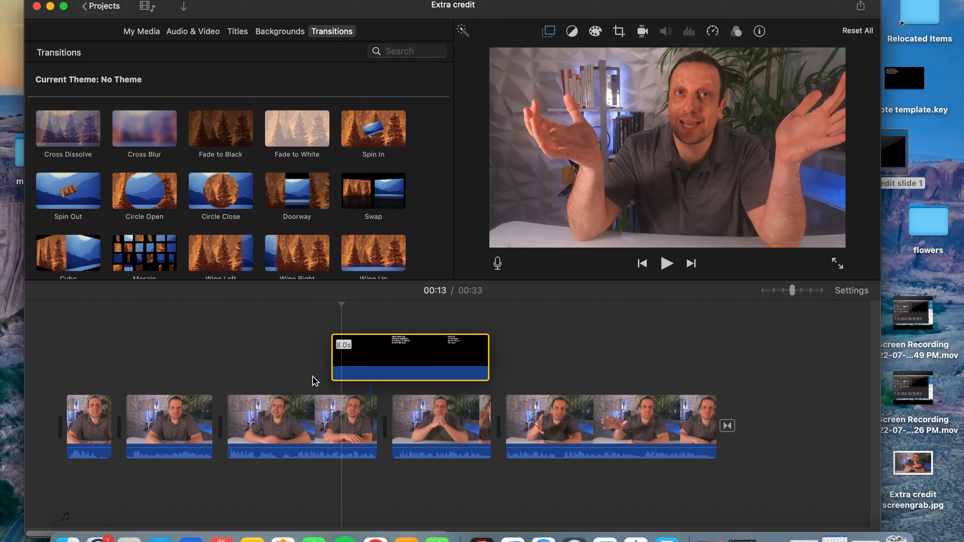
left_click(525, 367)
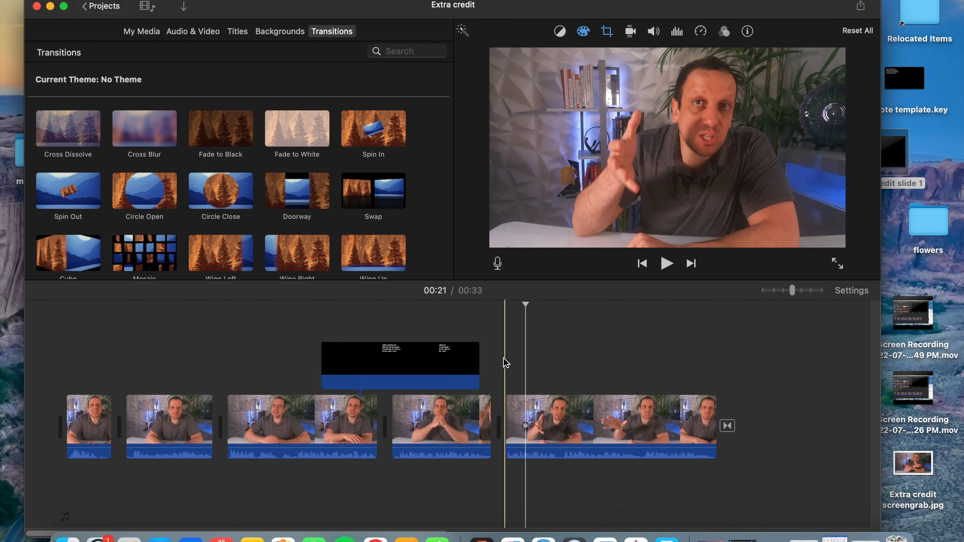
left_click(411, 381)
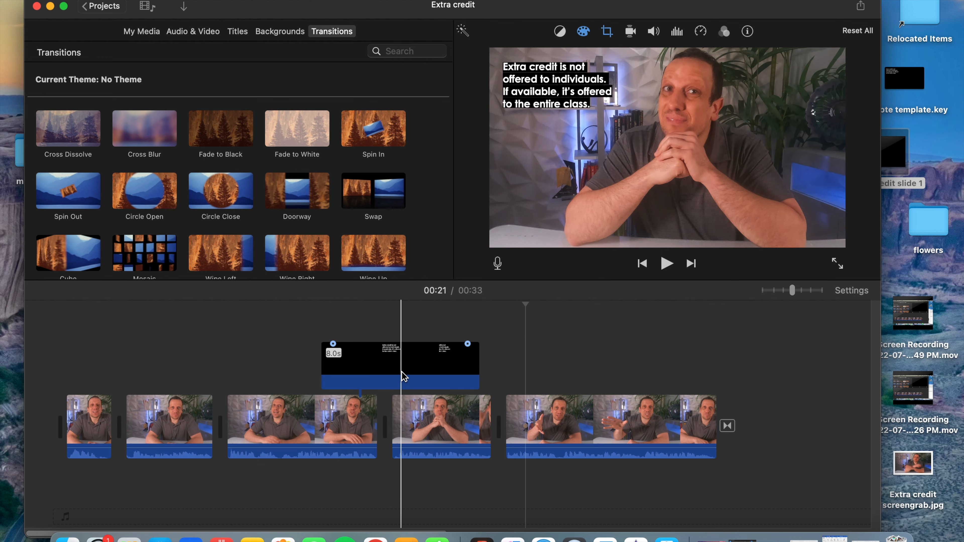